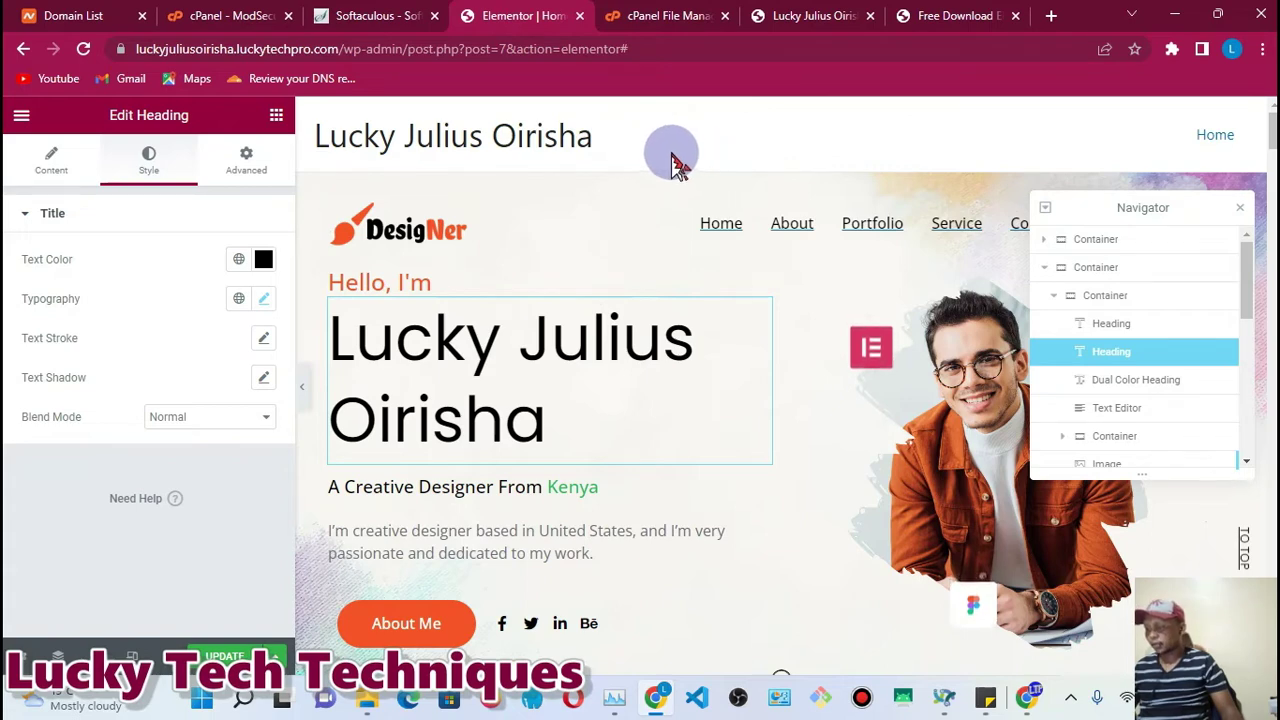
# - Switch to the cPanel ModSecurity page in the other browser tab
pyautogui.click(197, 16)
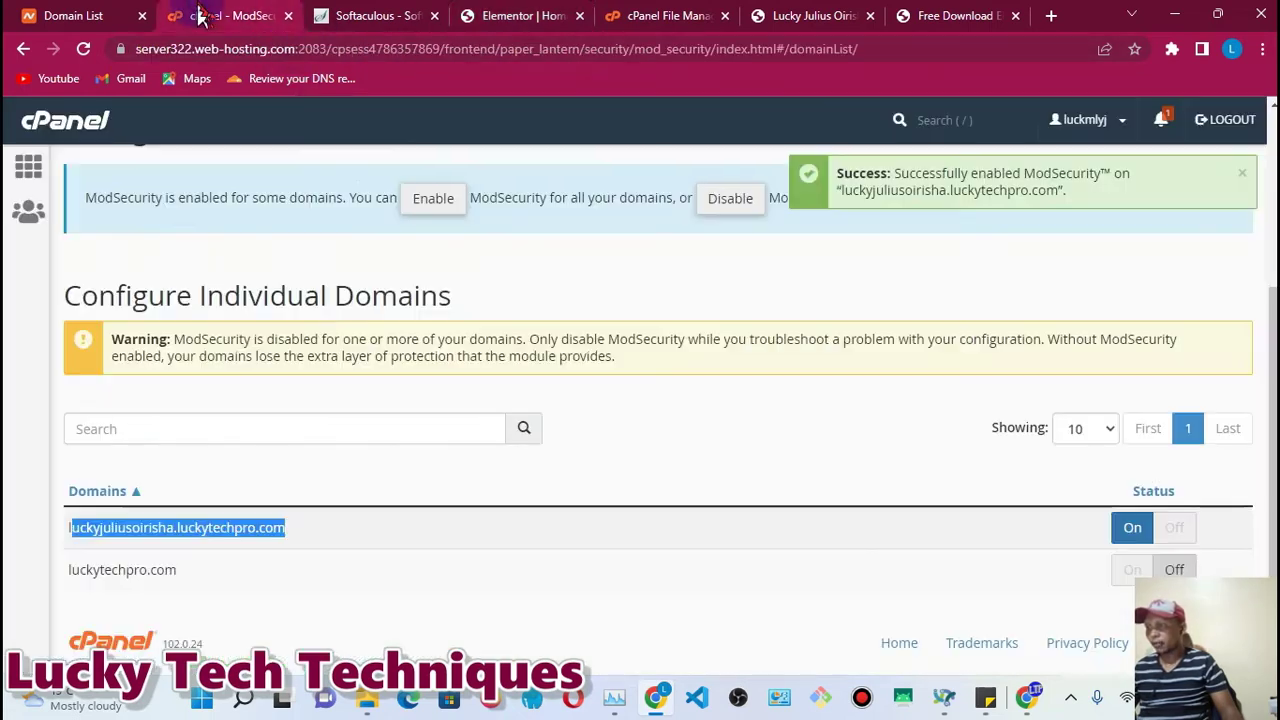
# - Return to the cPanel main dashboard and clear the old search text
pyautogui.click(23, 50)
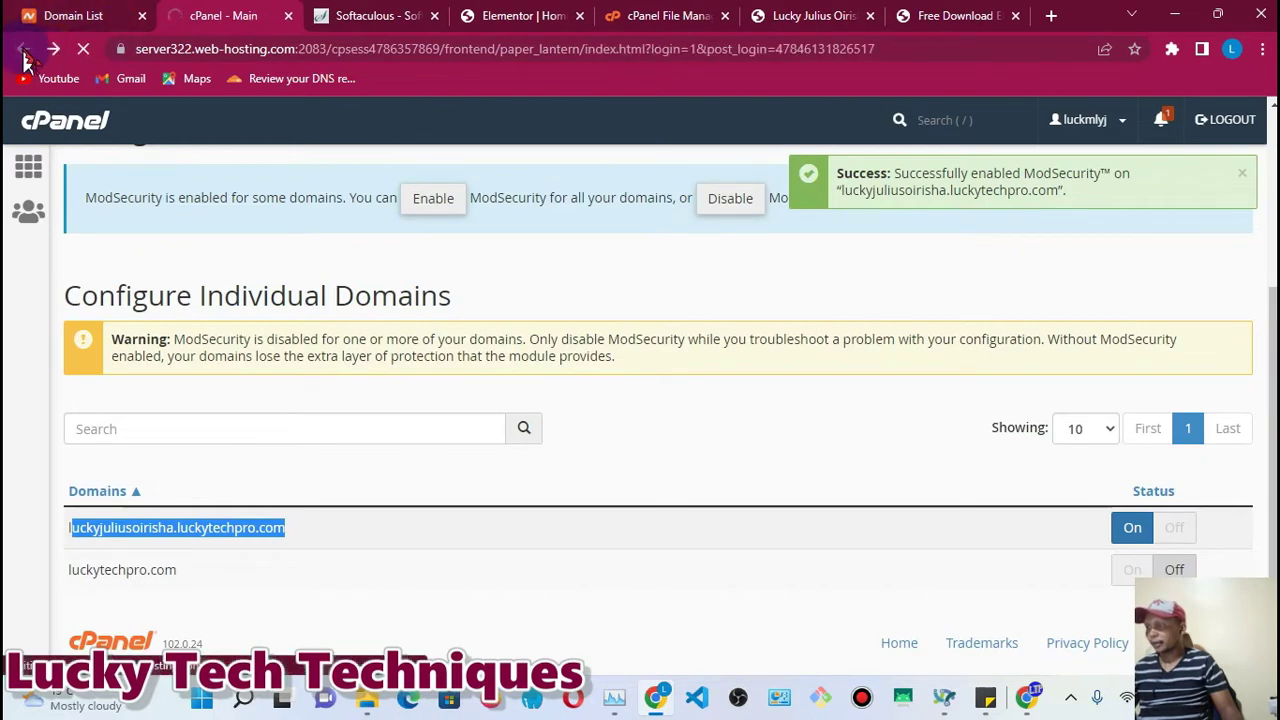
pyautogui.scroll(-3, 395, 320)
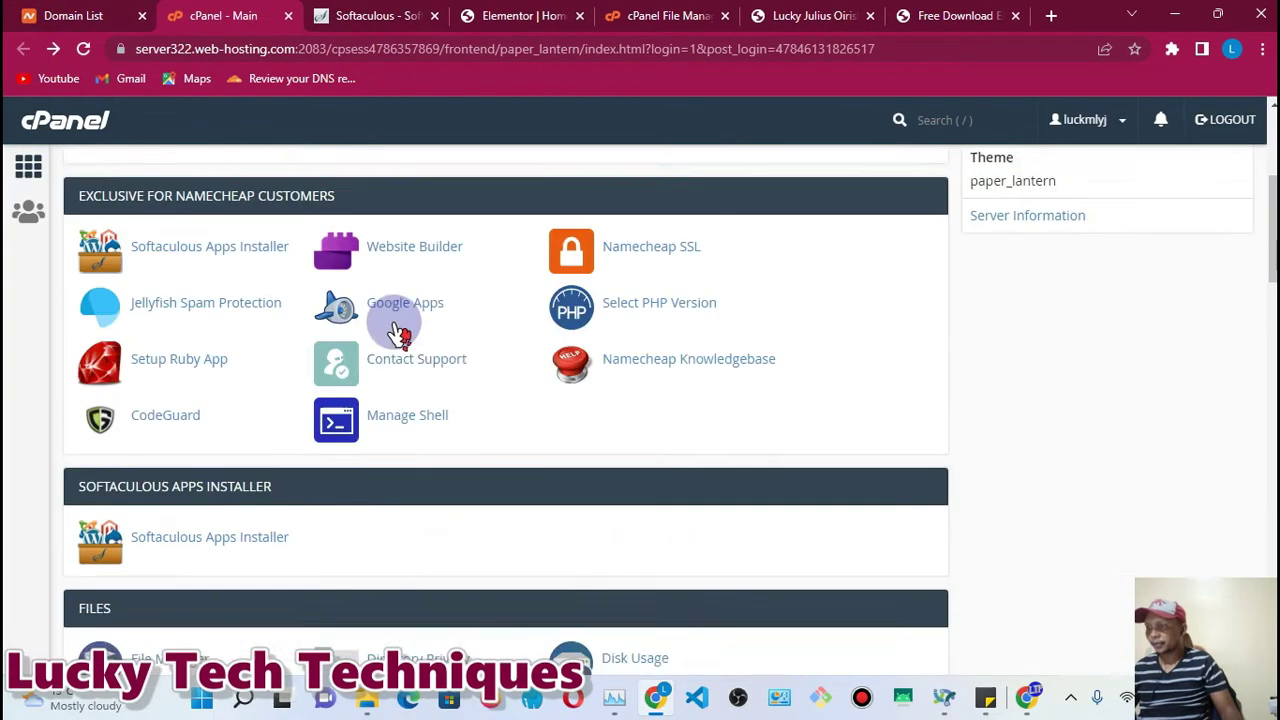
pyautogui.scroll(1, 371, 357)
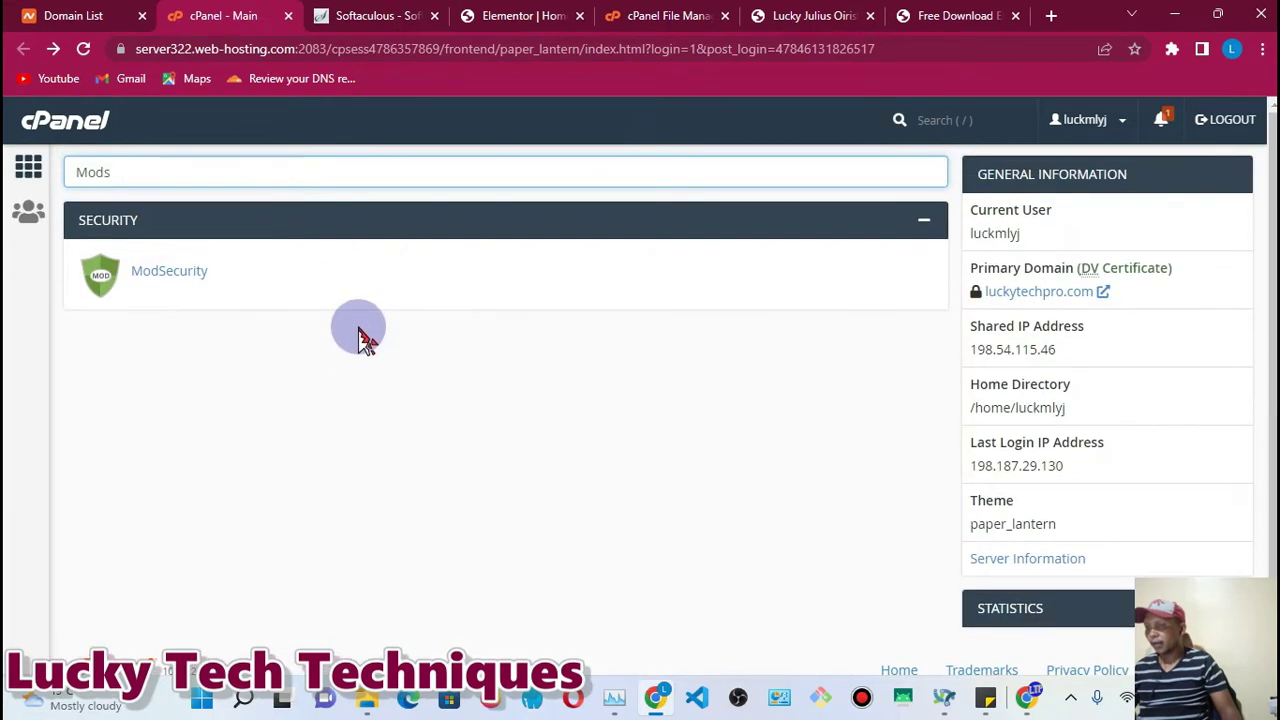
pyautogui.scroll(-1, 345, 335)
pyautogui.scroll(-3, 334, 331)
pyautogui.scroll(4, 331, 326)
pyautogui.scroll(-1, 331, 323)
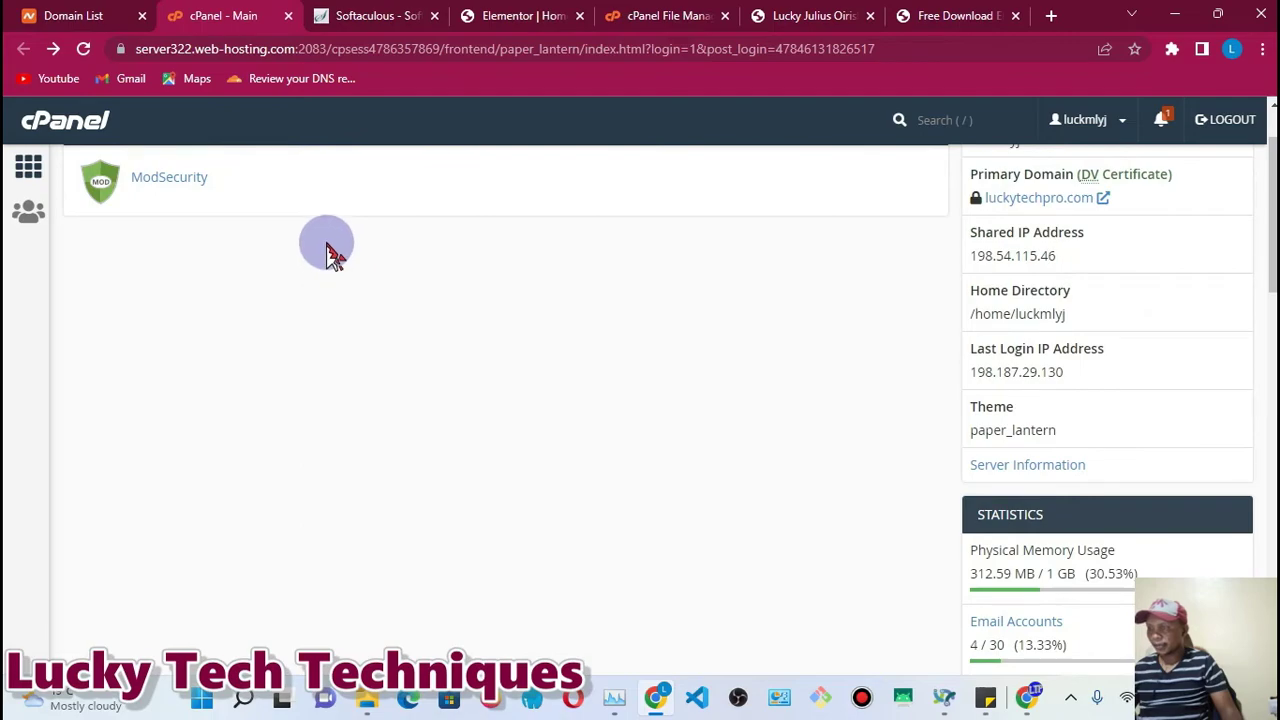
pyautogui.scroll(1, 333, 255)
pyautogui.press('BackSpace')
pyautogui.press('BackSpace')
pyautogui.press('BackSpace')
pyautogui.press('BackSpace')
pyautogui.scroll(-1, 383, 334)
pyautogui.scroll(-17, 383, 334)
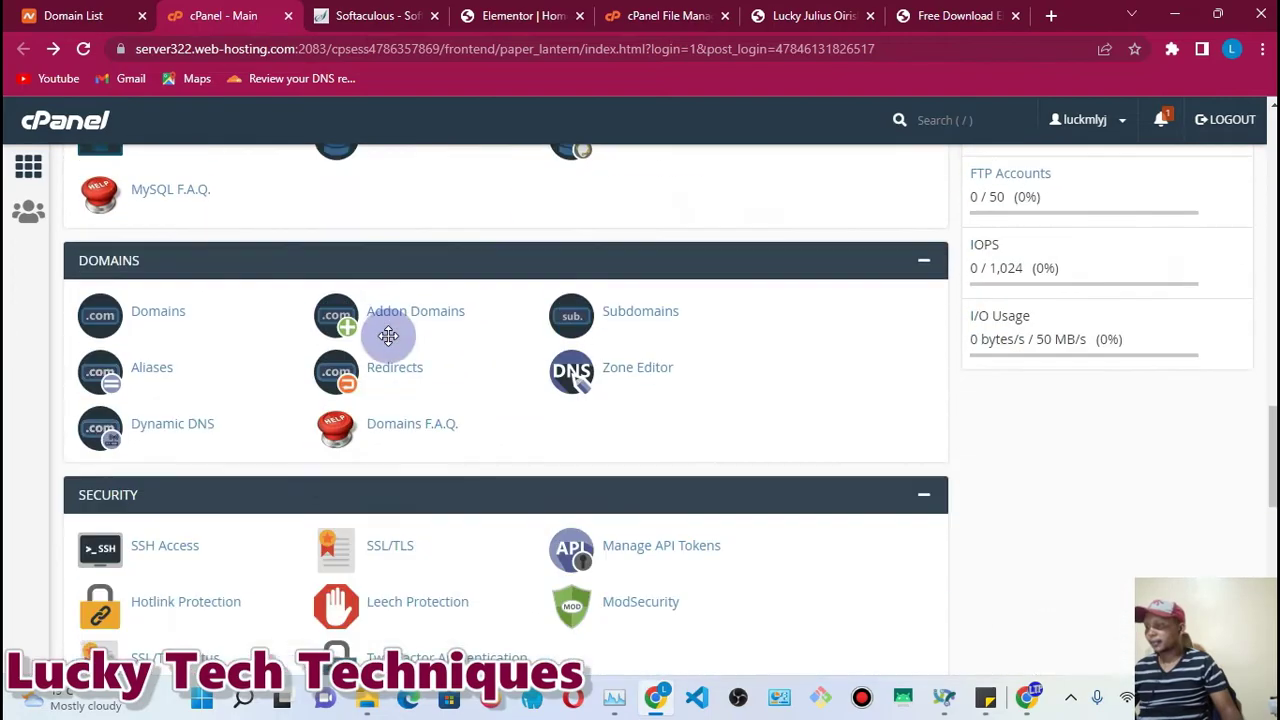
pyautogui.scroll(-6, 385, 335)
pyautogui.scroll(10, 383, 337)
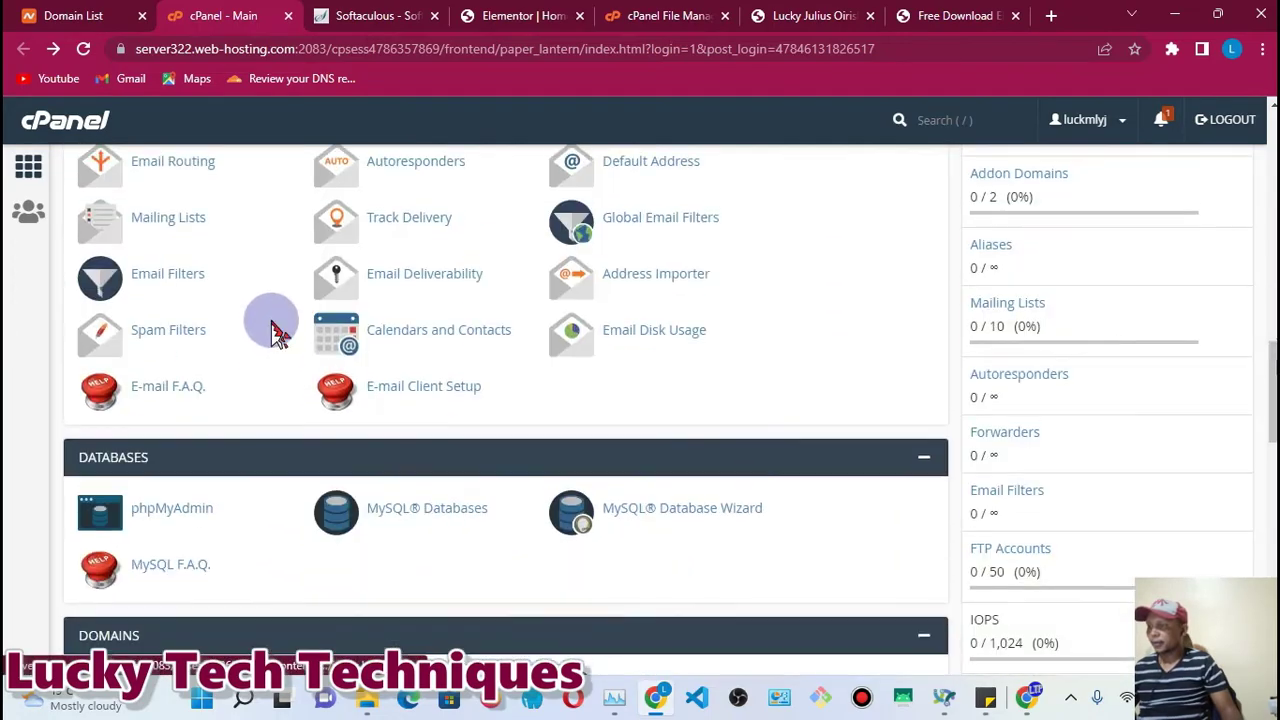
pyautogui.scroll(15, 272, 317)
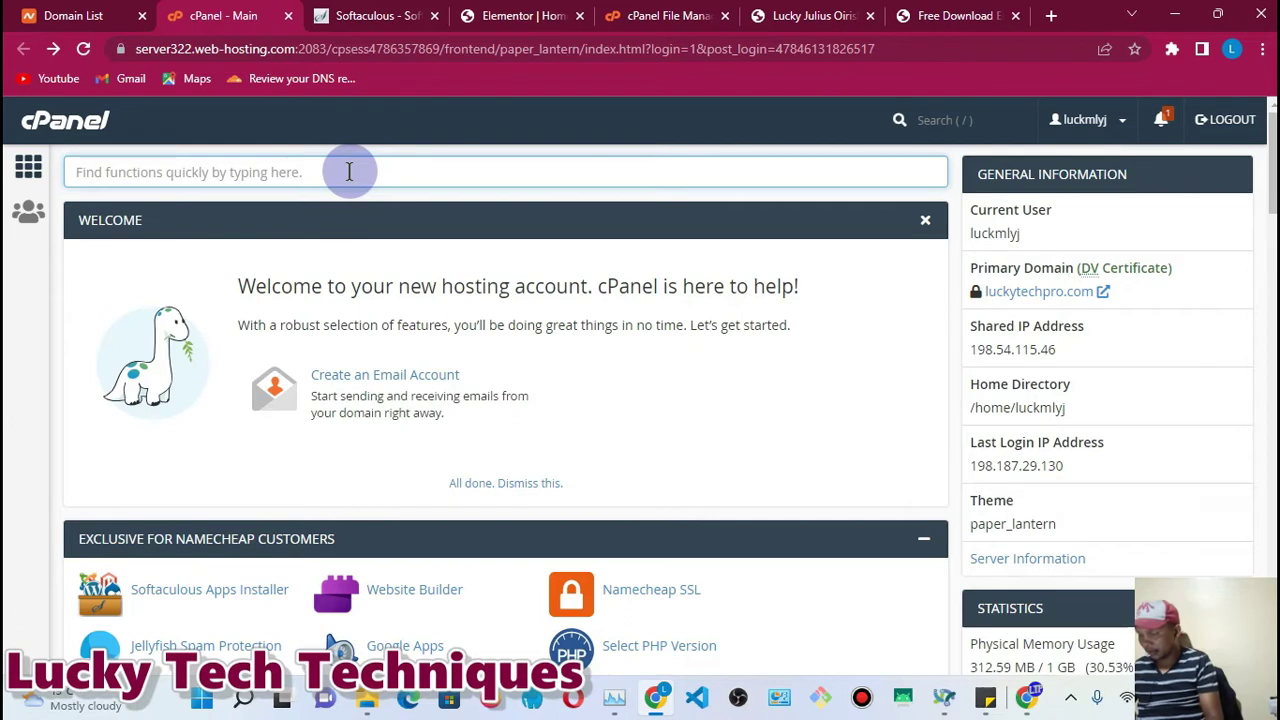
# - Search the dashboard for 'Mods' and open the ModSecurity settings page
pyautogui.write('Mods')
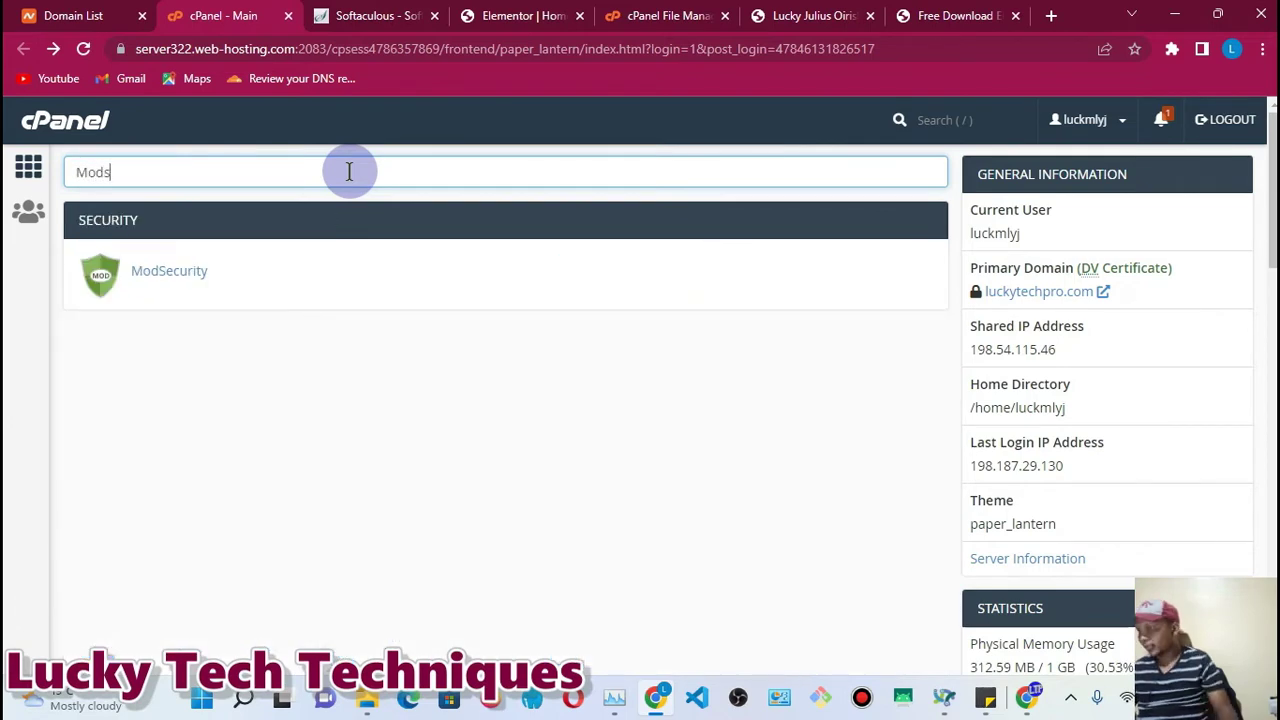
pyautogui.click(175, 278)
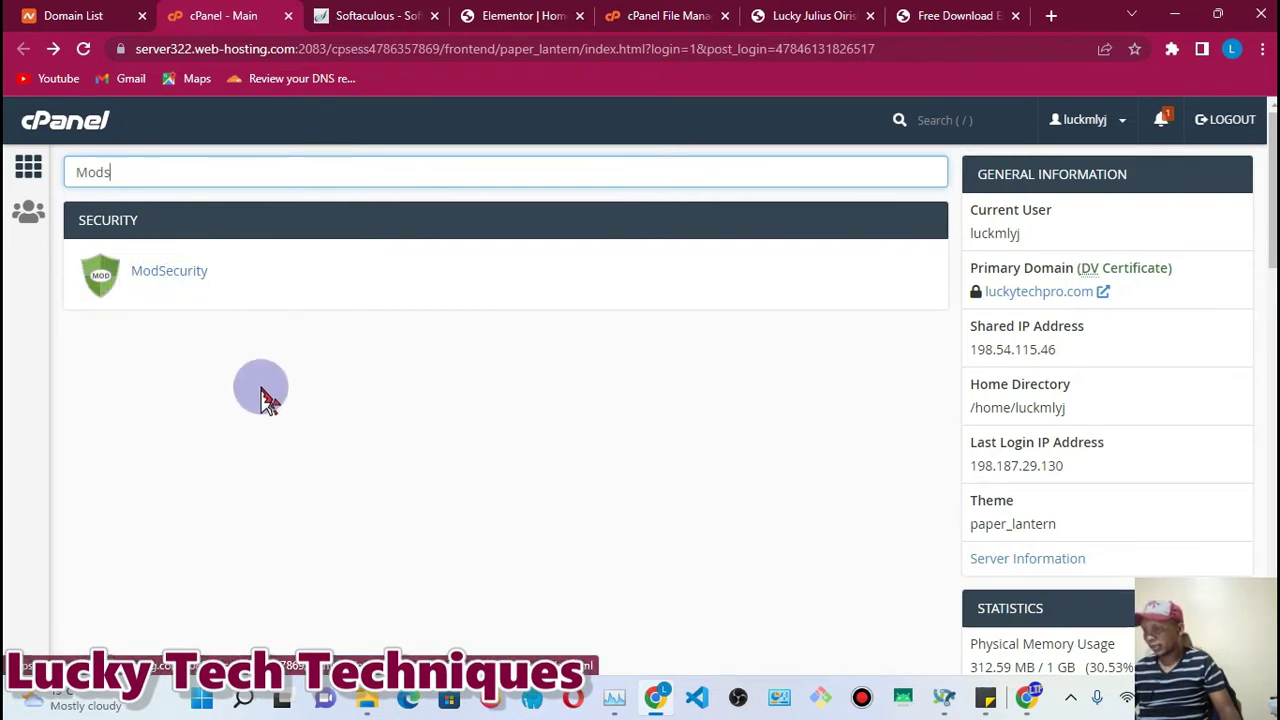
pyautogui.click(176, 283)
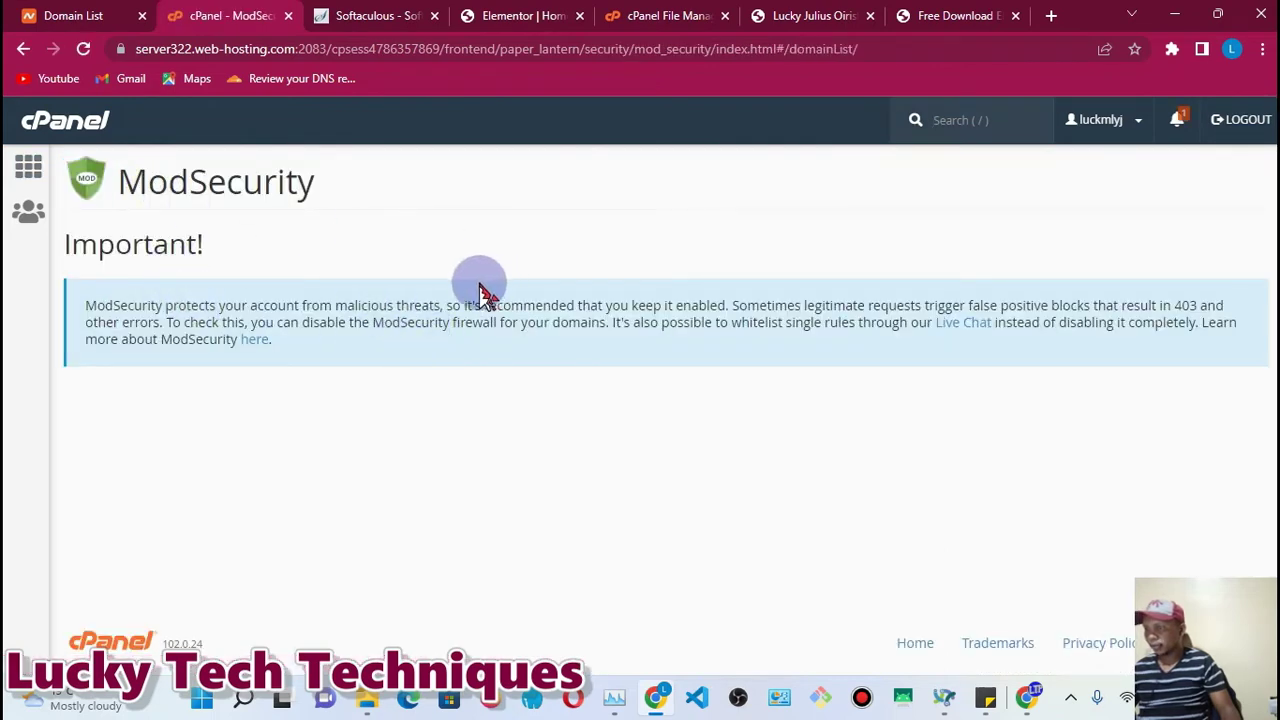
# - Under Configure Individual Domains, switch ModSecurity Off for the site's subdomain
pyautogui.scroll(-1, 478, 292)
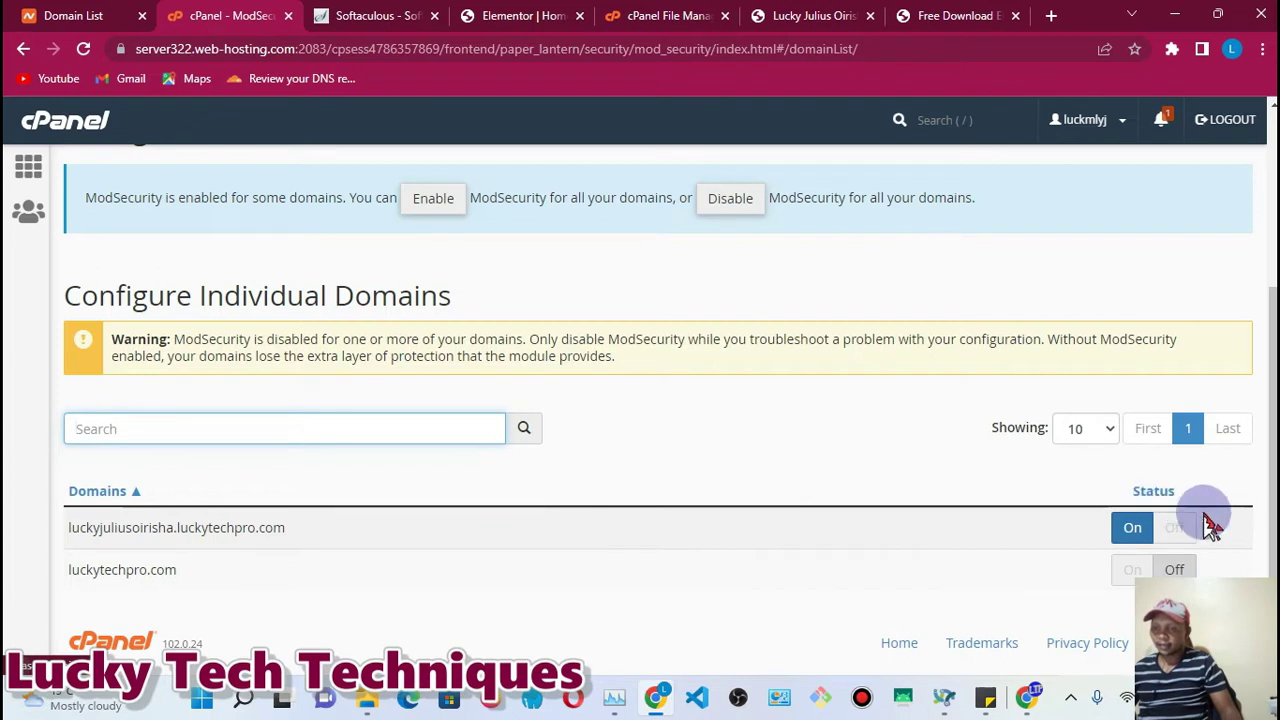
pyautogui.click(1135, 535)
pyautogui.click(1175, 532)
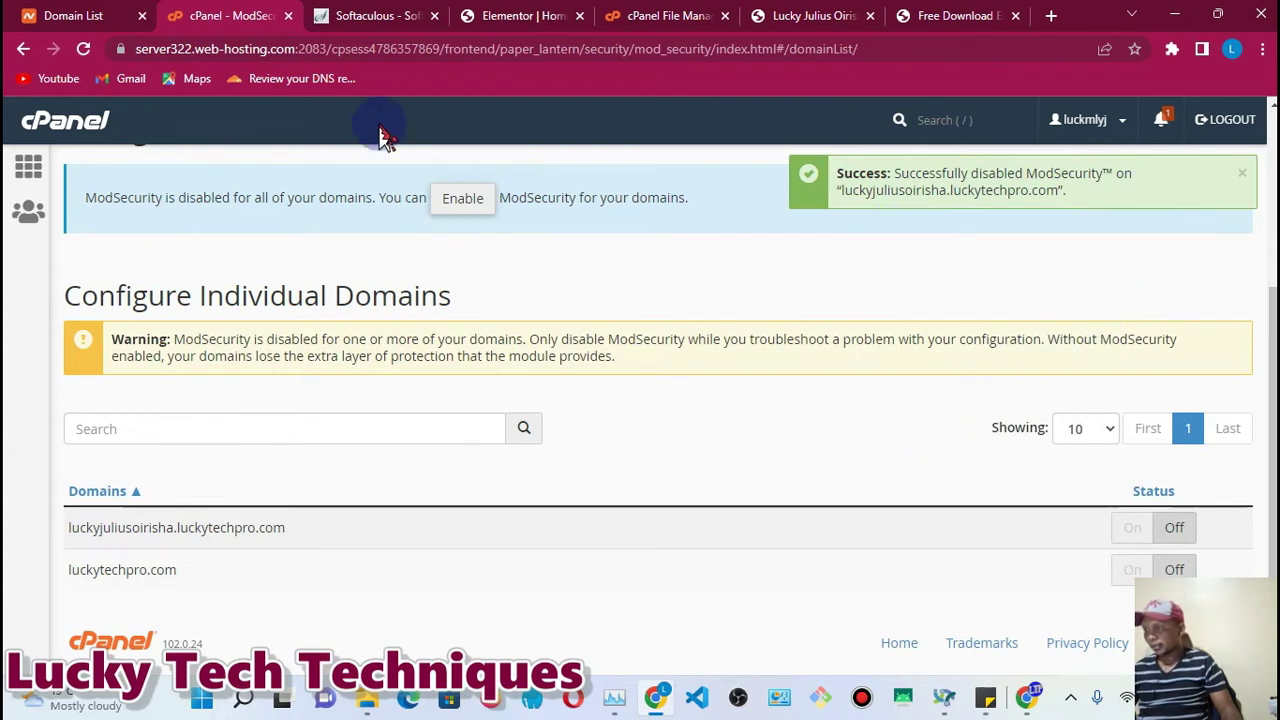
pyautogui.click(489, 18)
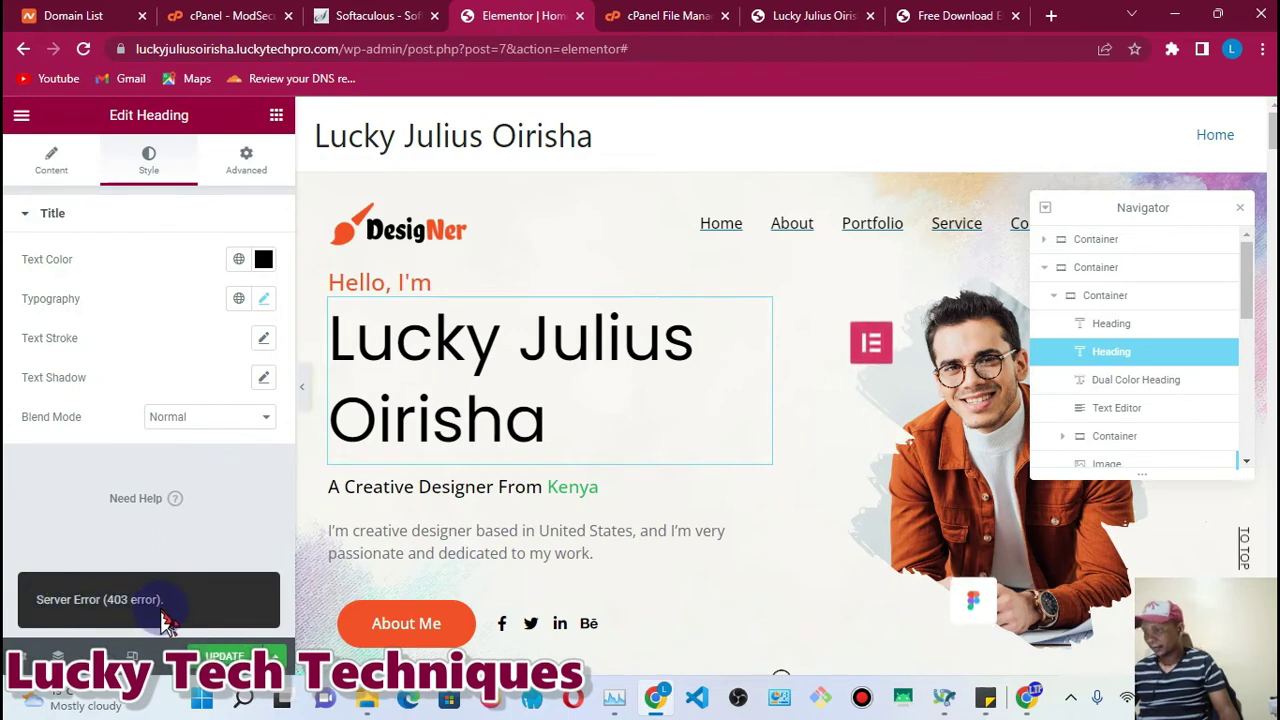
# - Retry updating the Elementor page, which still returns a 403 error, then reload the editor
pyautogui.click(228, 652)
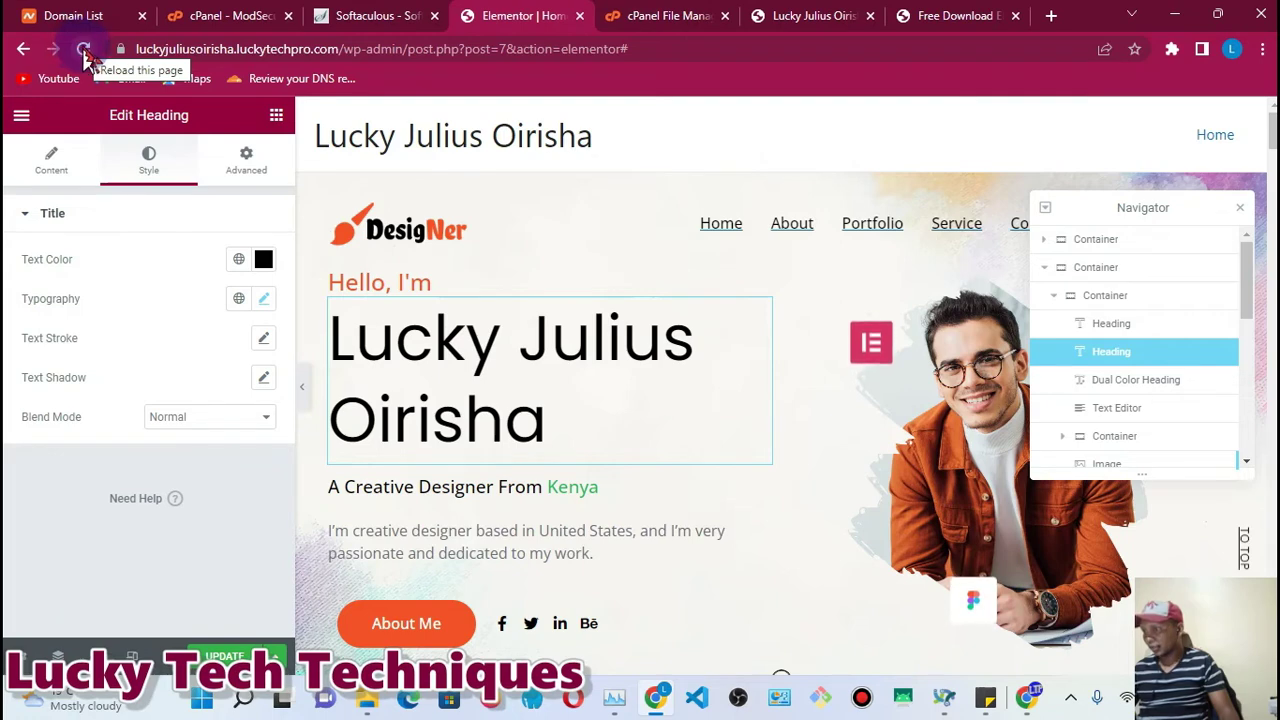
pyautogui.click(83, 51)
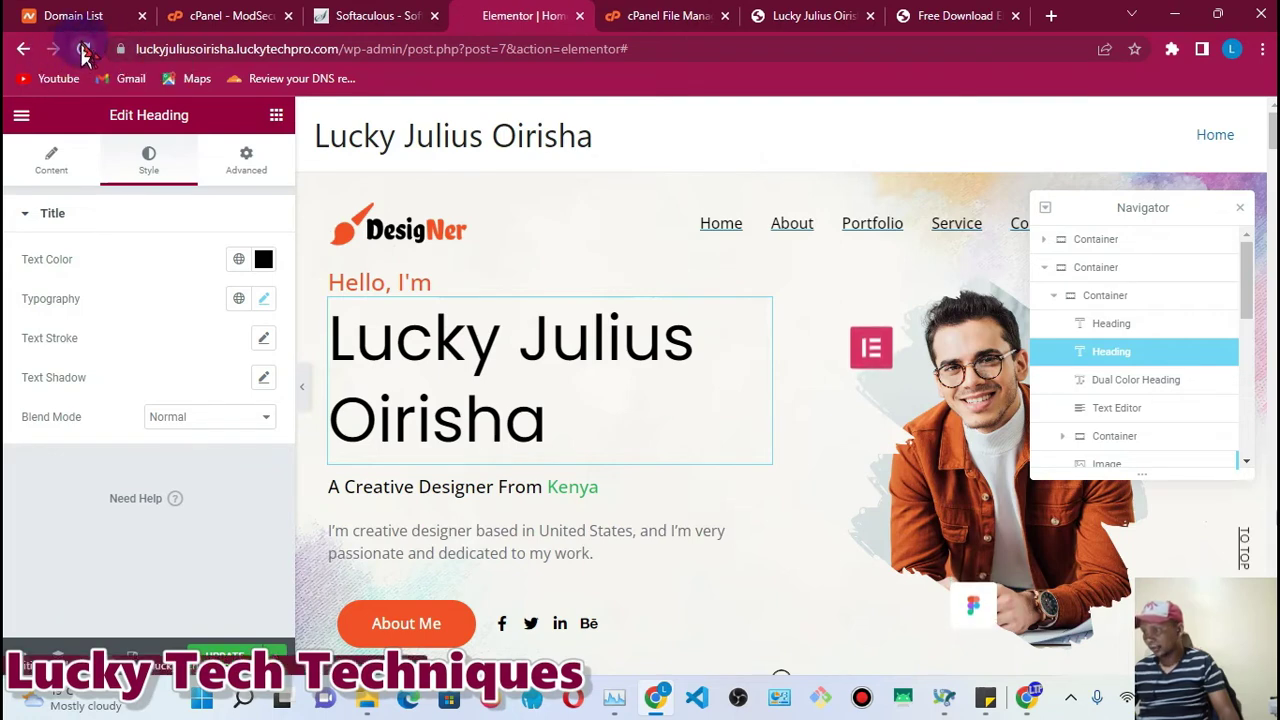
# - Confirm the page reload and select the name heading for editing
pyautogui.click(743, 158)
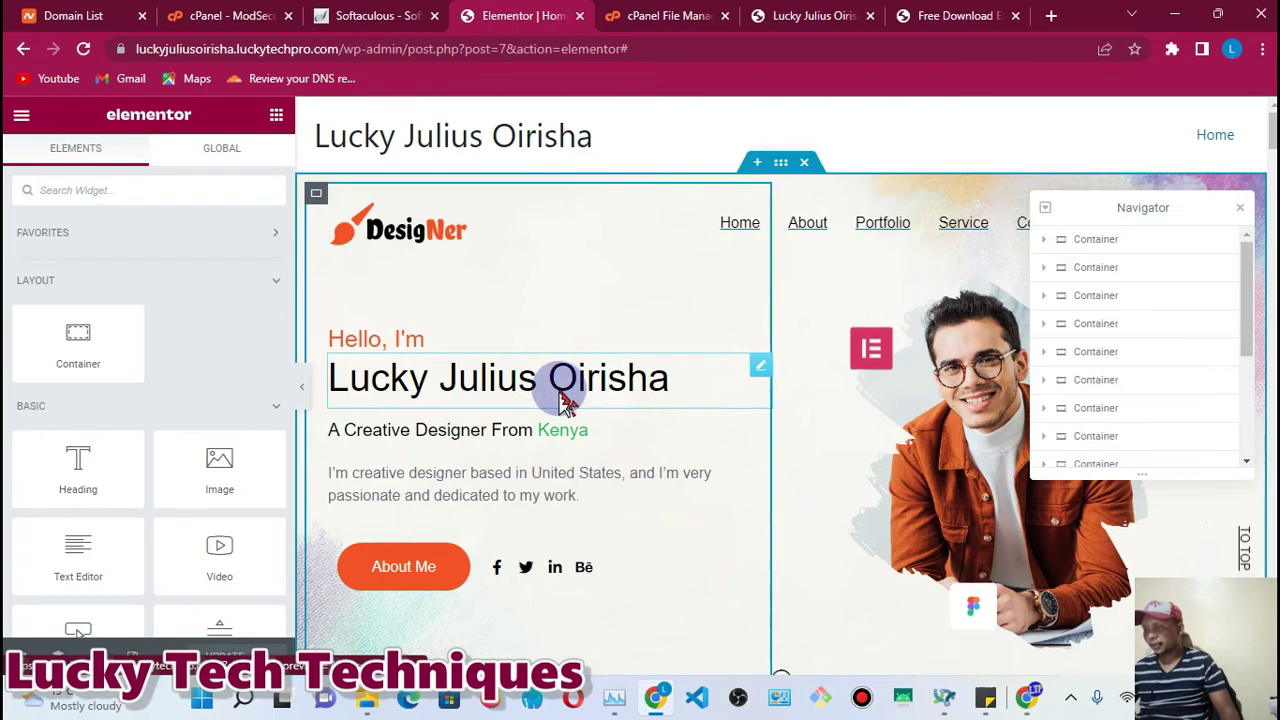
pyautogui.click(371, 378)
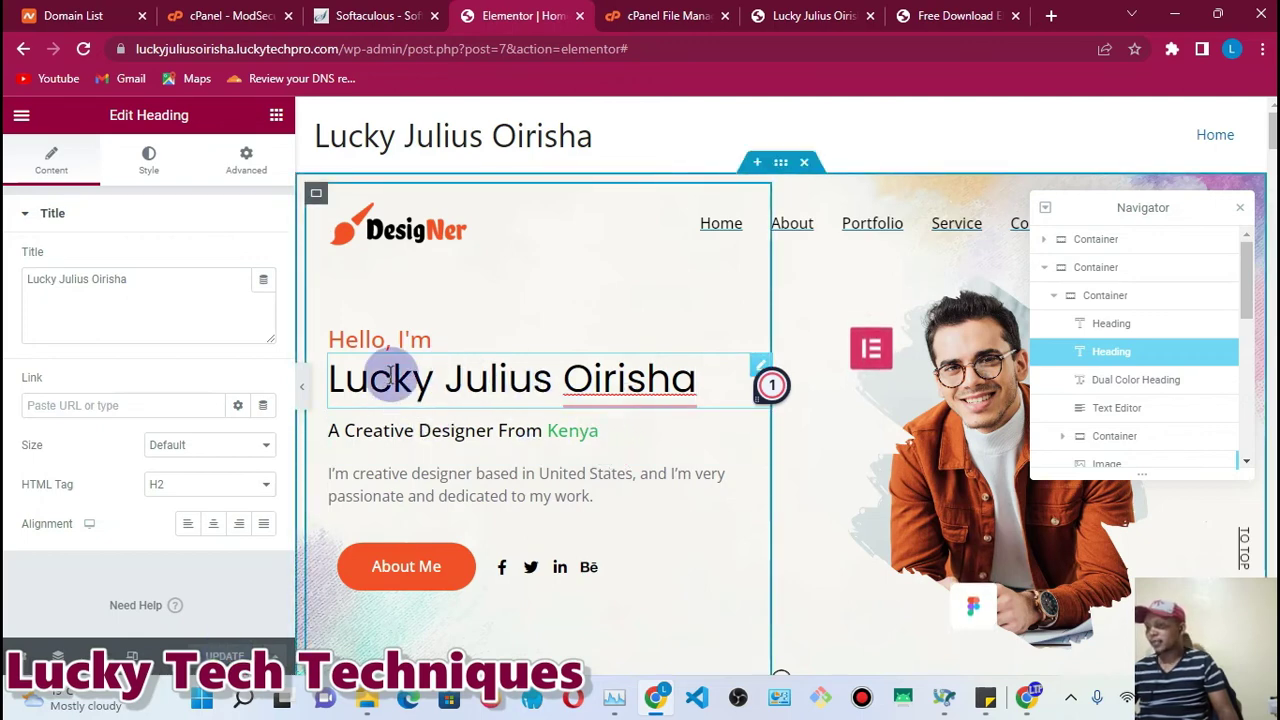
# - Style the name heading in Poppins at 63 px and save the page
pyautogui.click(148, 158)
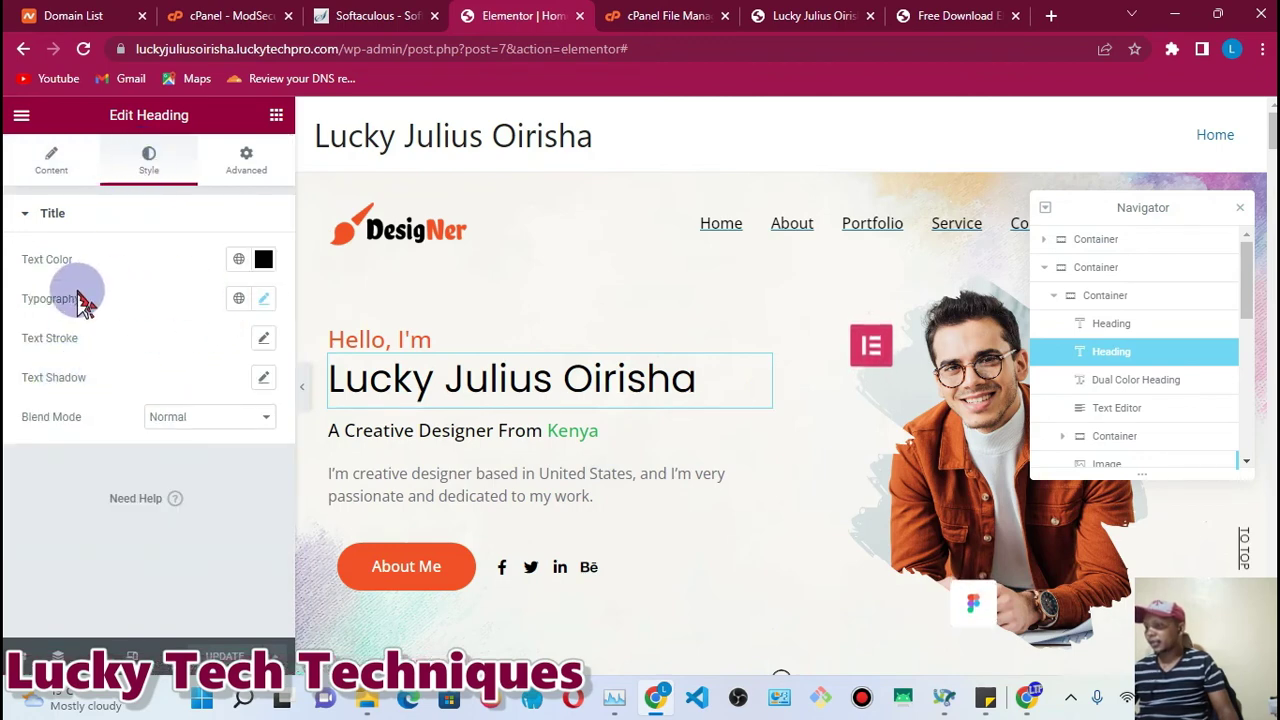
pyautogui.click(263, 300)
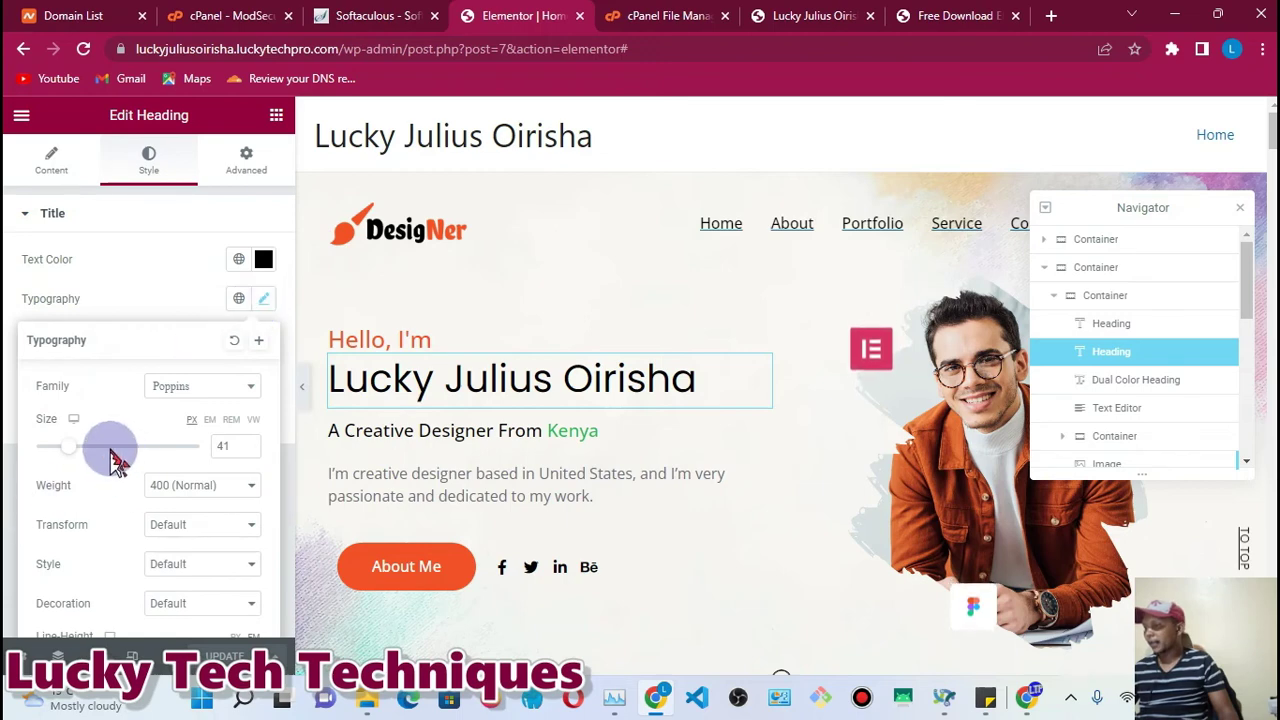
pyautogui.moveTo(62, 455); pyautogui.dragTo(88, 457)
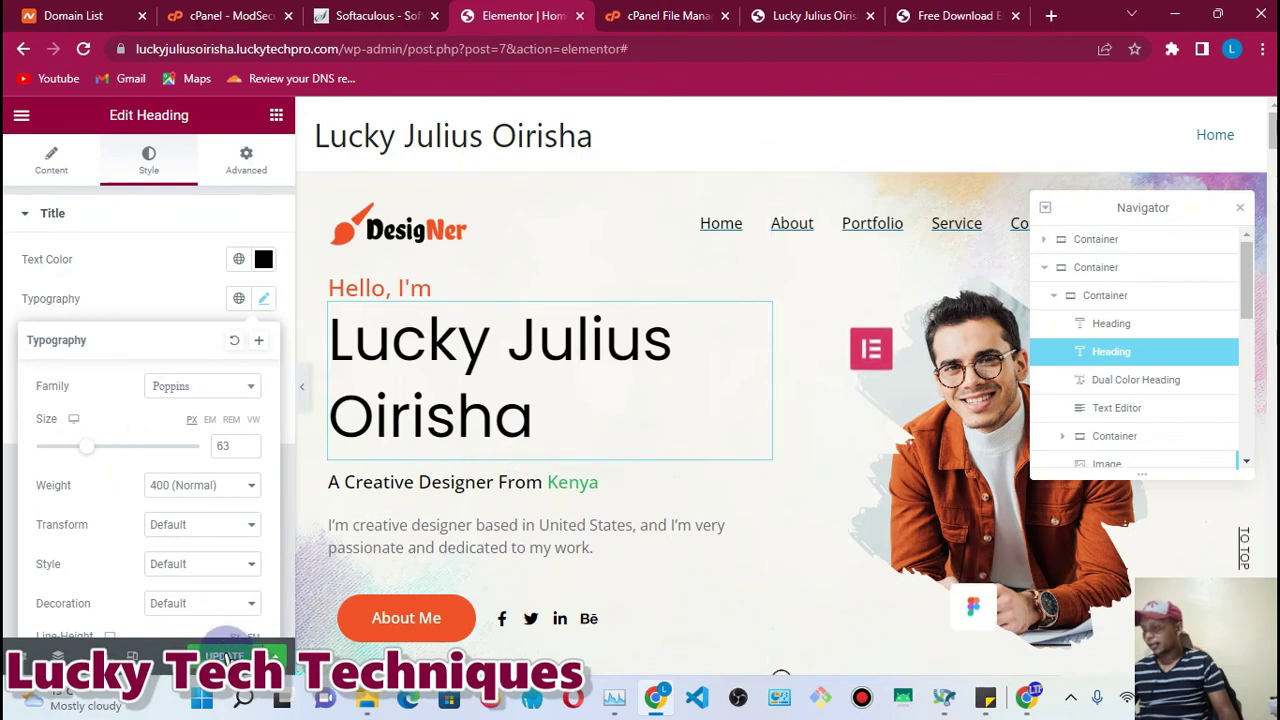
pyautogui.click(222, 655)
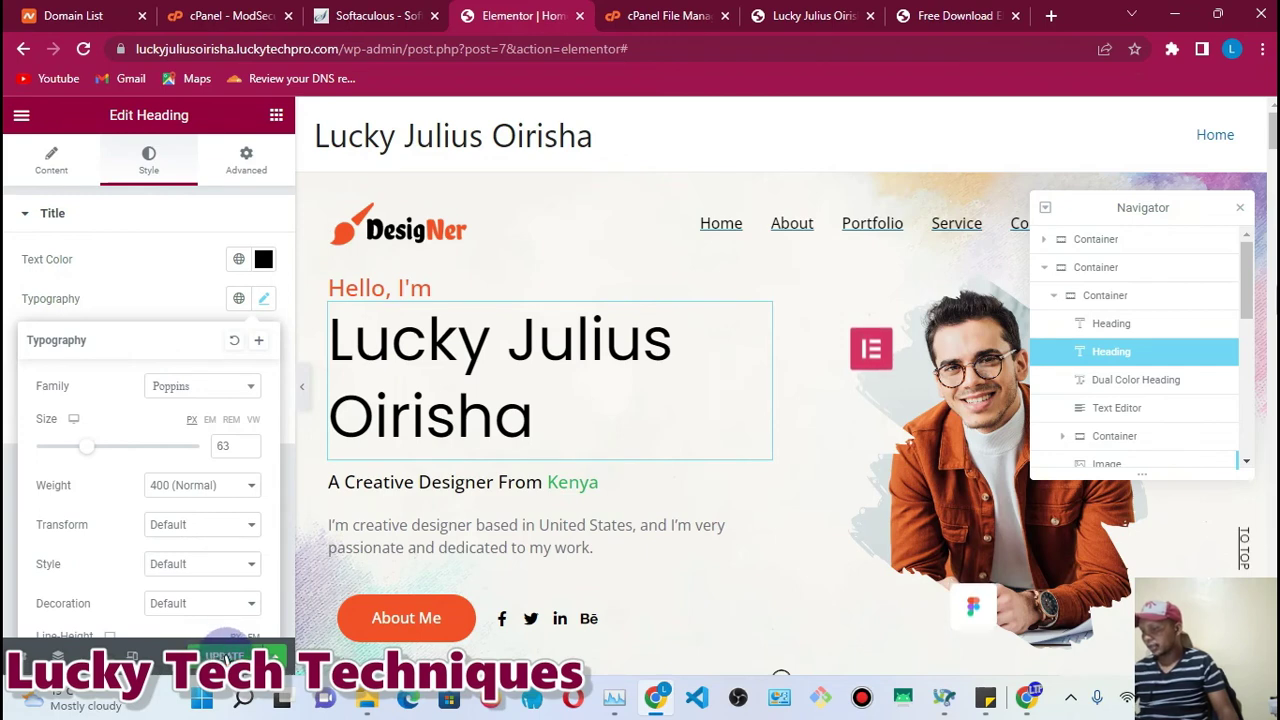
pyautogui.click(225, 642)
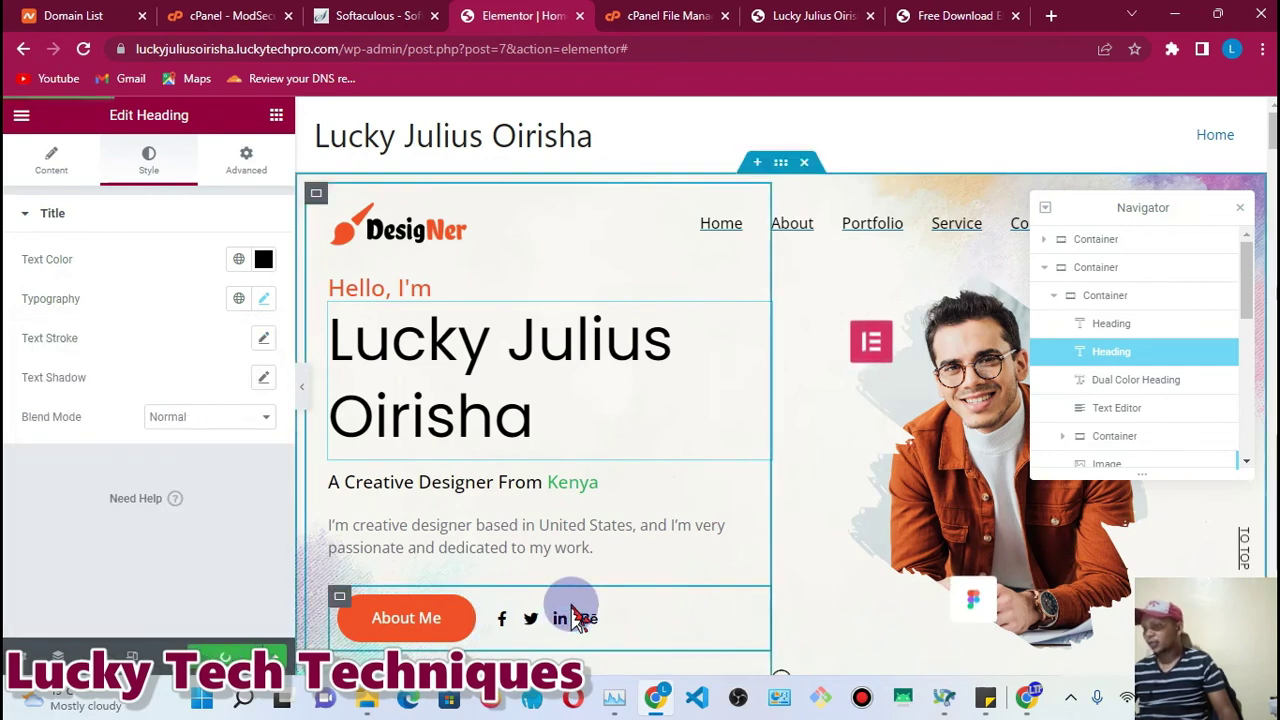